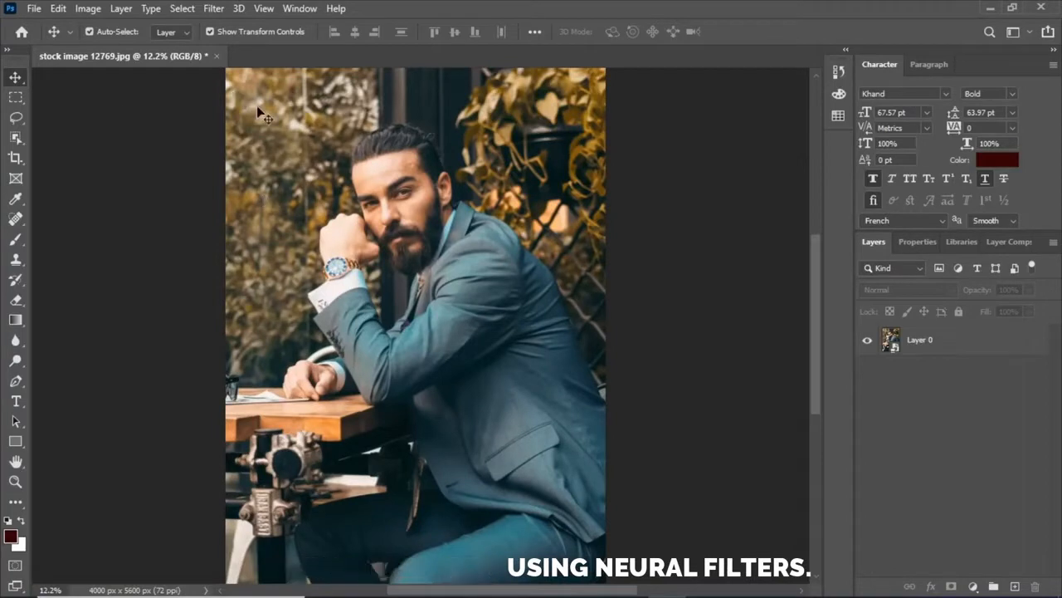
Open Neural Filters for Layer 0 and enable the Skin Smoothing filter.
left_click(994, 343)
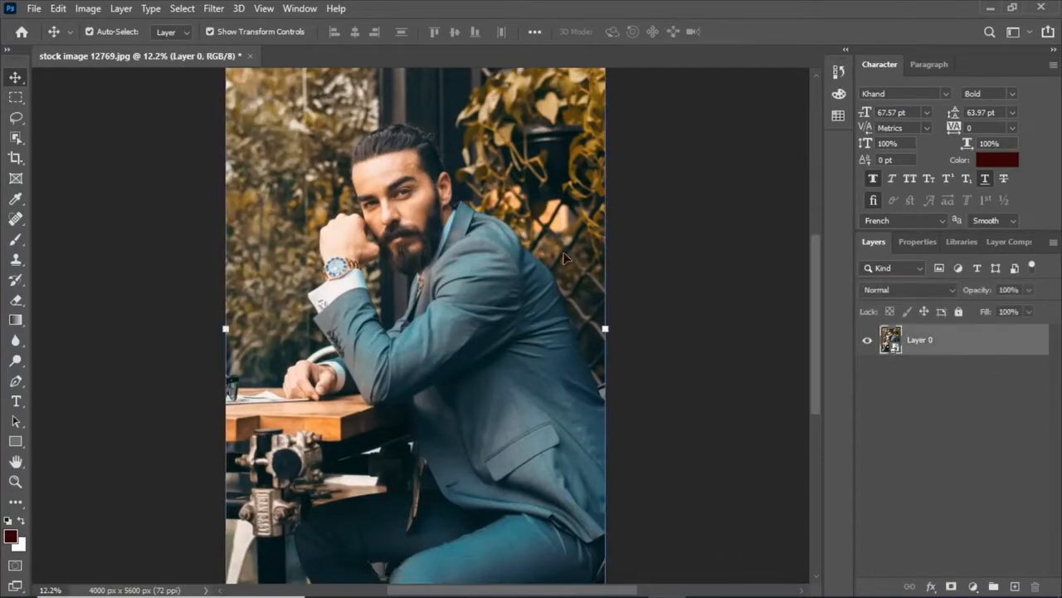
left_click(218, 10)
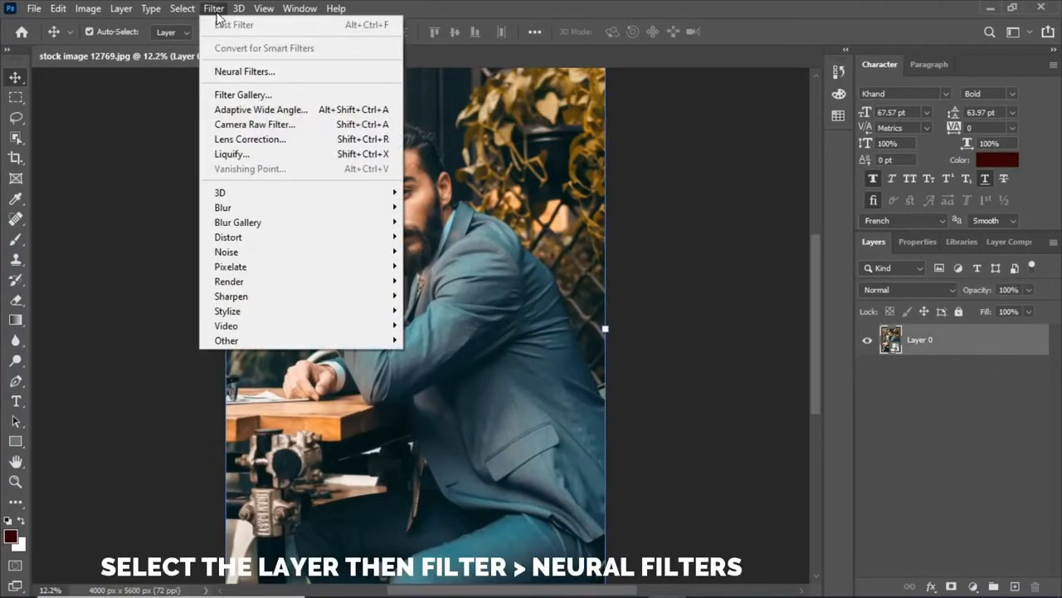
left_click(241, 72)
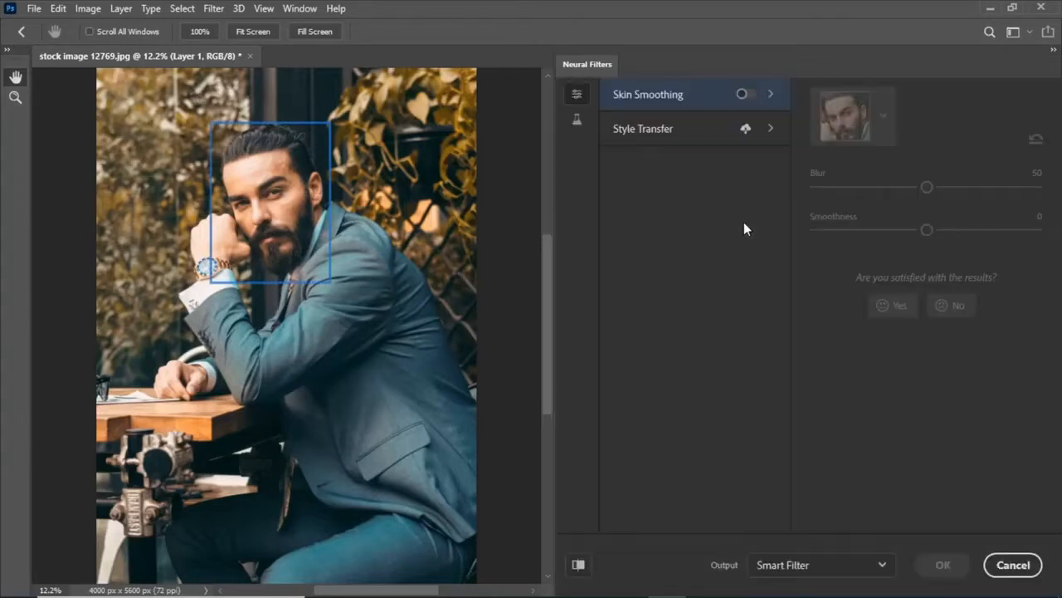
left_click(745, 94)
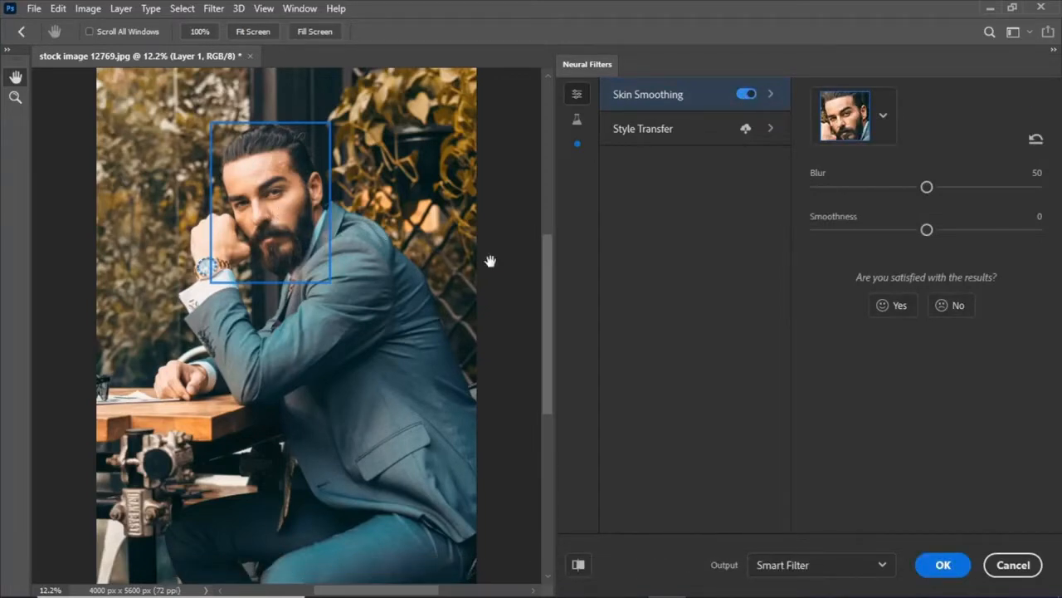
Set Skin Smoothing's blur to 96 and smoothness to 43, and apply it as a Smart Filter.
left_click(886, 131)
left_click(932, 114)
left_click_drag(931, 189, 994, 185)
left_click_drag(930, 232, 1026, 234)
left_click_drag(1000, 189, 1028, 190)
left_click(581, 564)
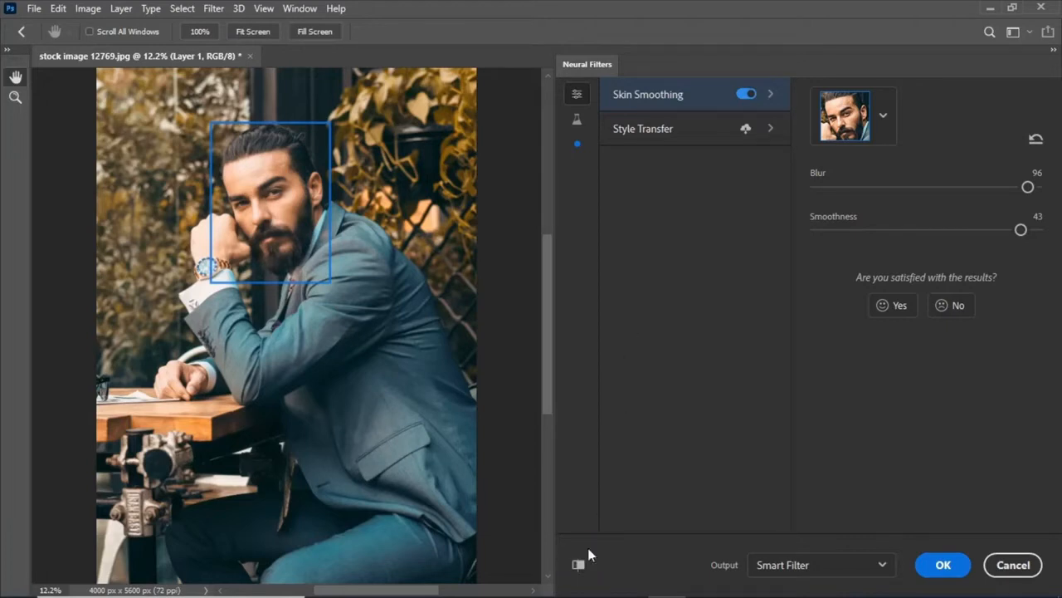
left_click(579, 565)
left_click(941, 565)
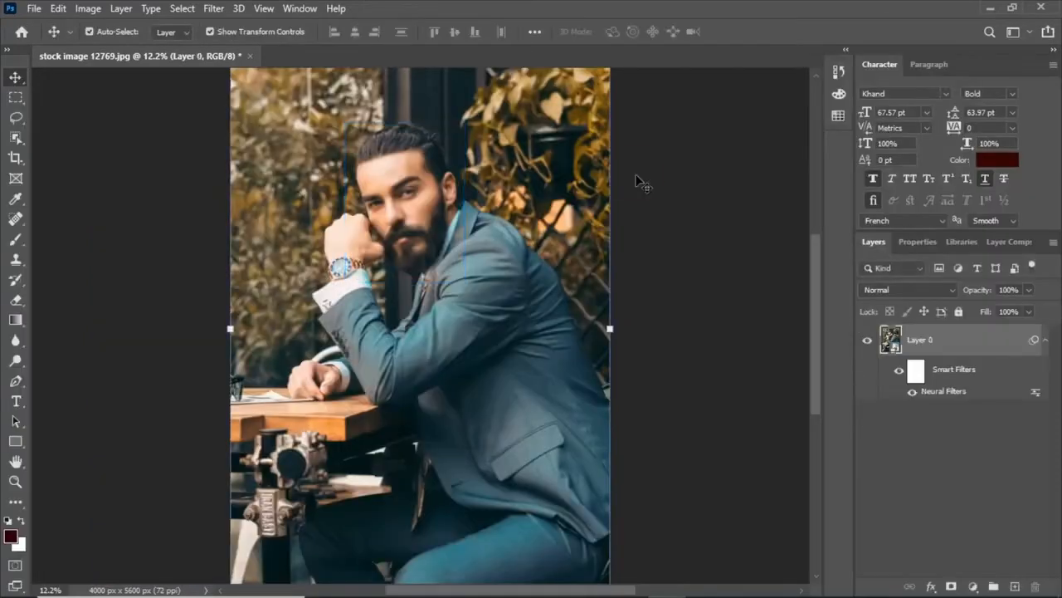
Examine the smoothed skin on the man's face up close and in the overall portrait.
scroll(485, 307, "up", 3)
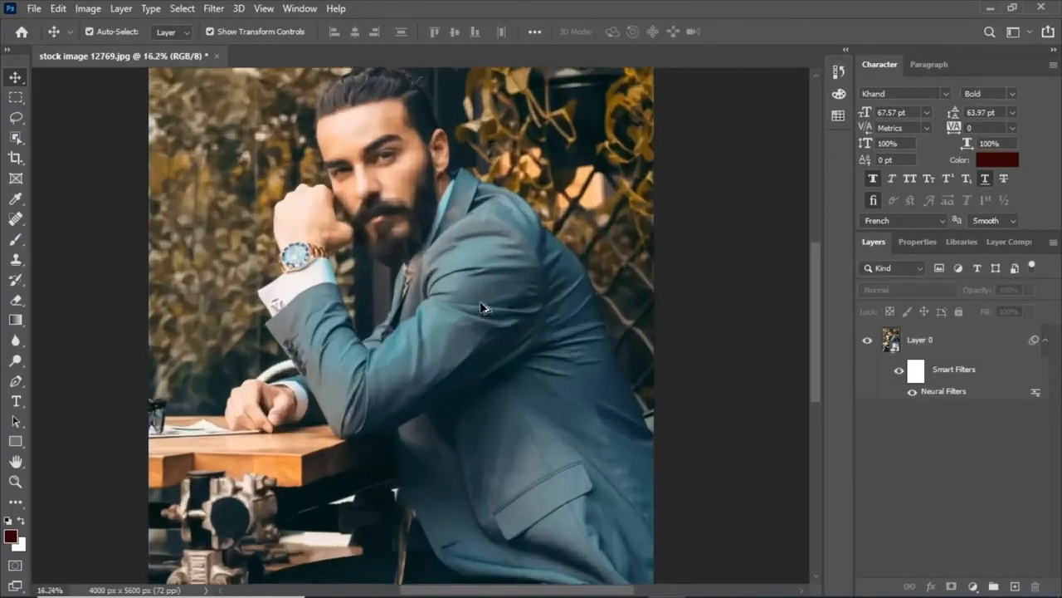
left_click_drag(821, 344, 813, 299)
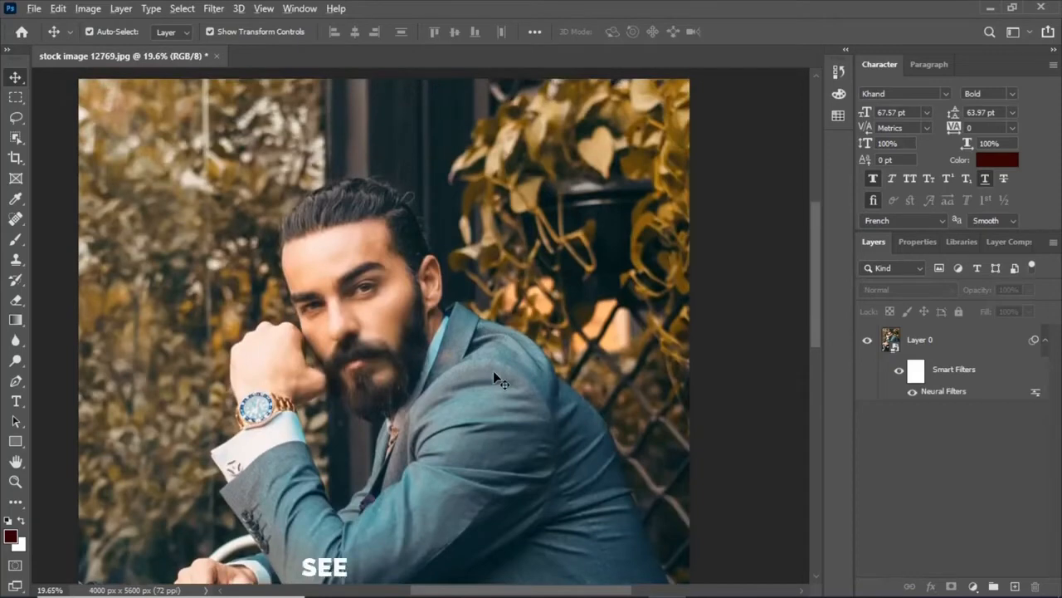
scroll(493, 370, "up", 2)
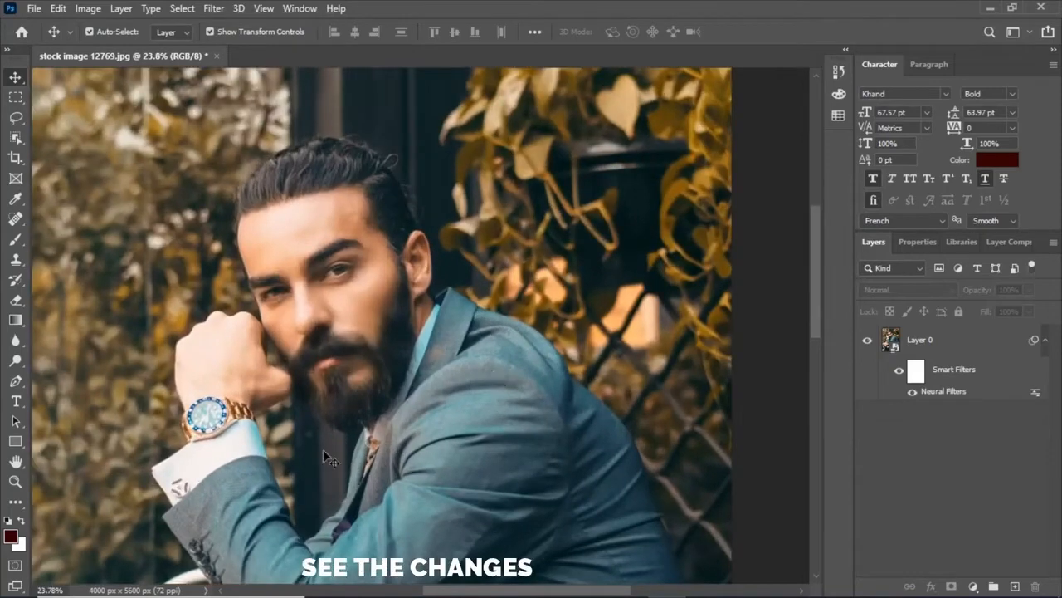
scroll(312, 364, "down", 3)
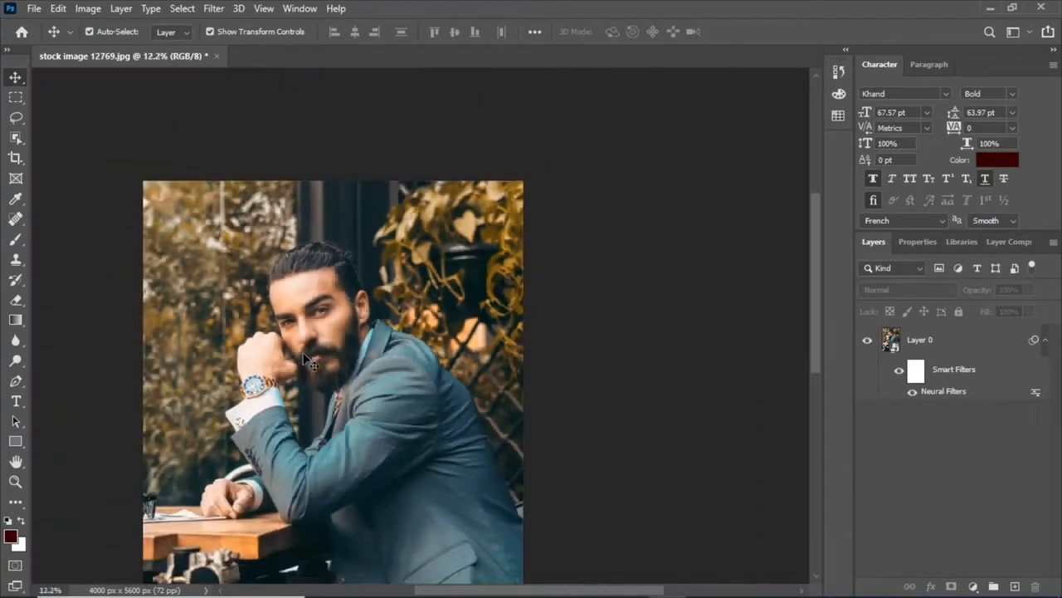
scroll(311, 364, "down", 1)
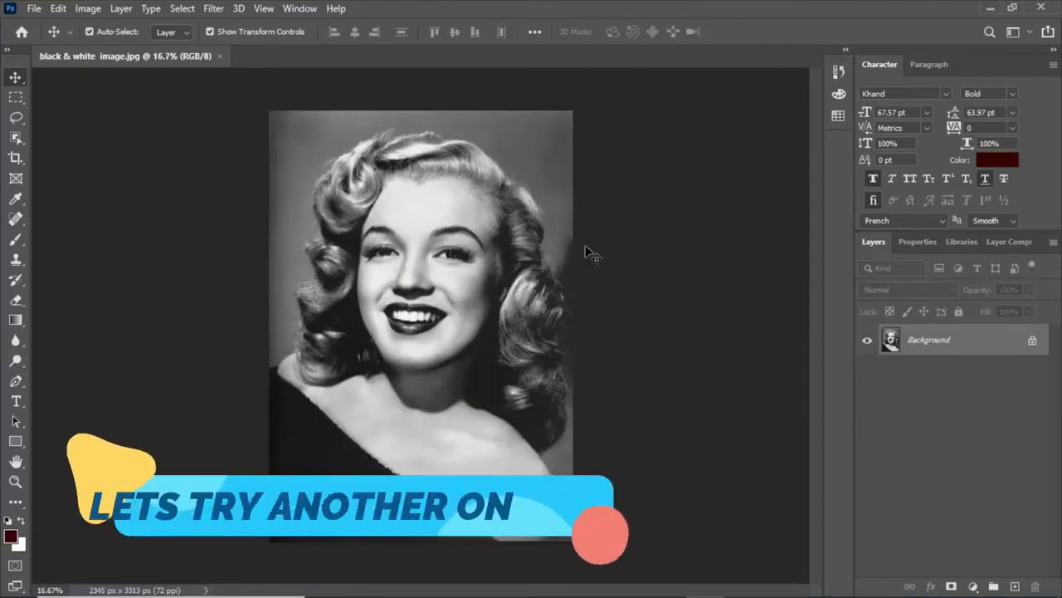
Convert the Background layer of the black and white portrait to a Smart Object.
scroll(585, 252, "up", 2)
scroll(585, 252, "down", 1)
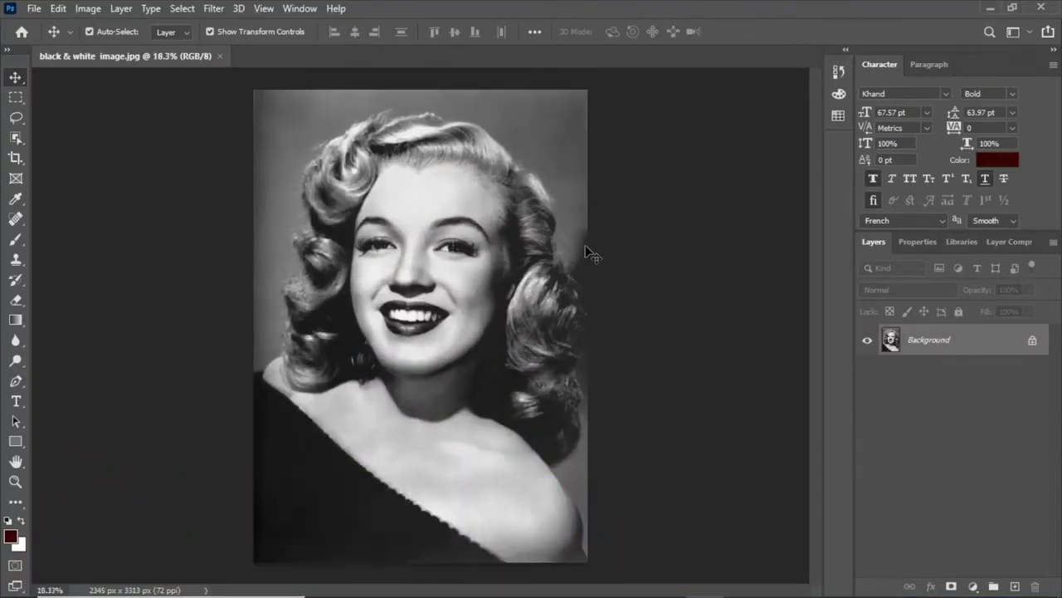
right_click(1002, 342)
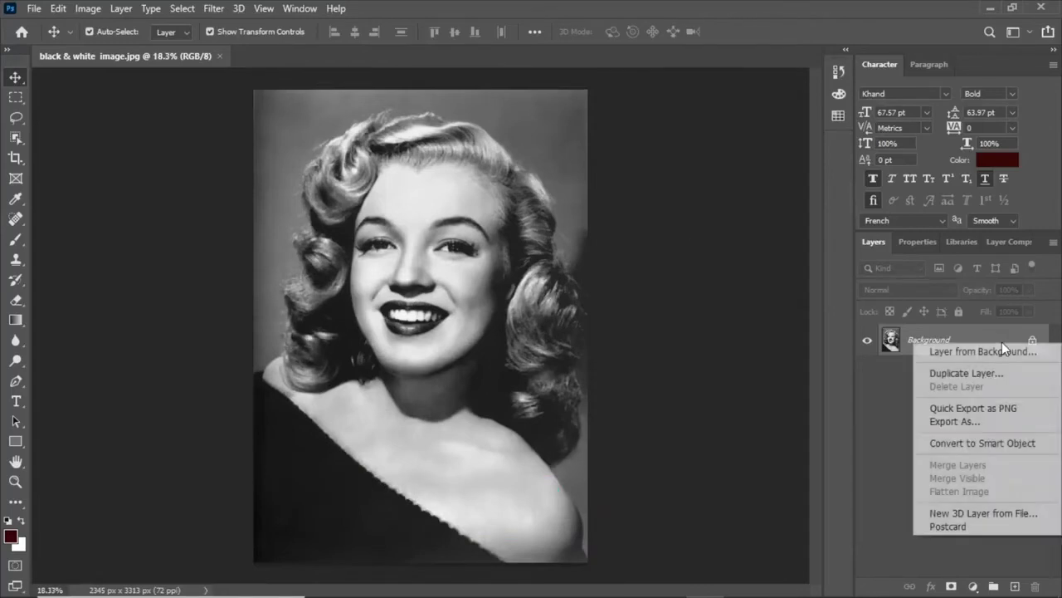
left_click(950, 441)
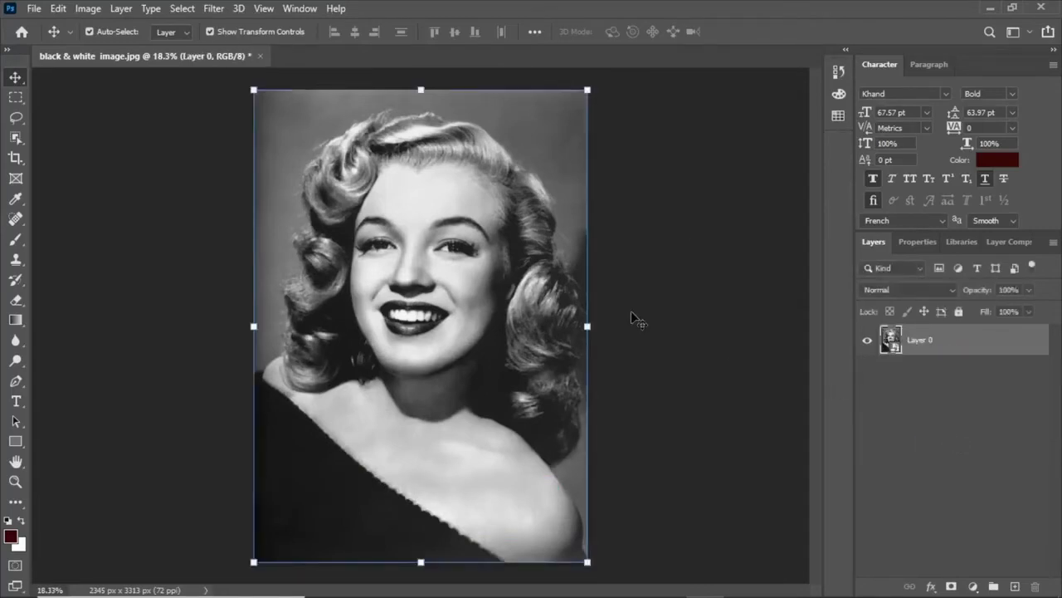
Open Neural Filters for the black and white portrait and enable the beta Colorize filter.
left_click(214, 10)
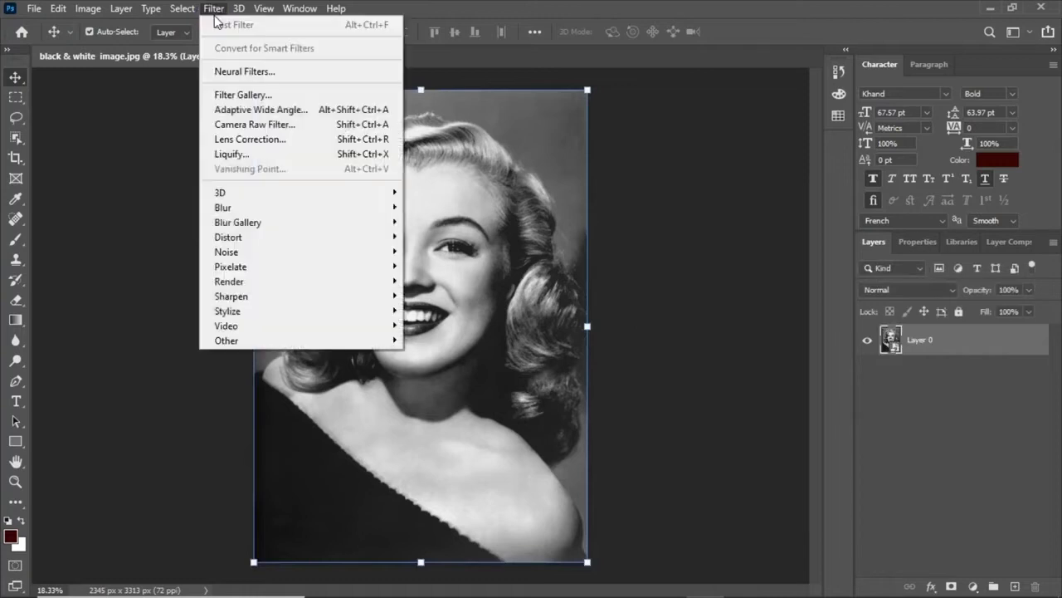
left_click(243, 72)
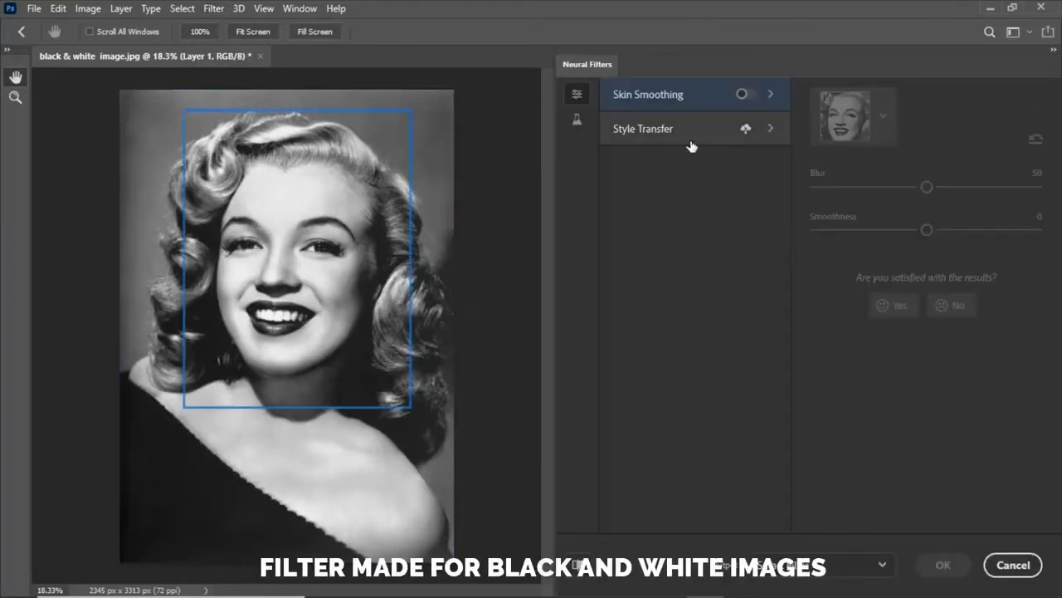
left_click(576, 123)
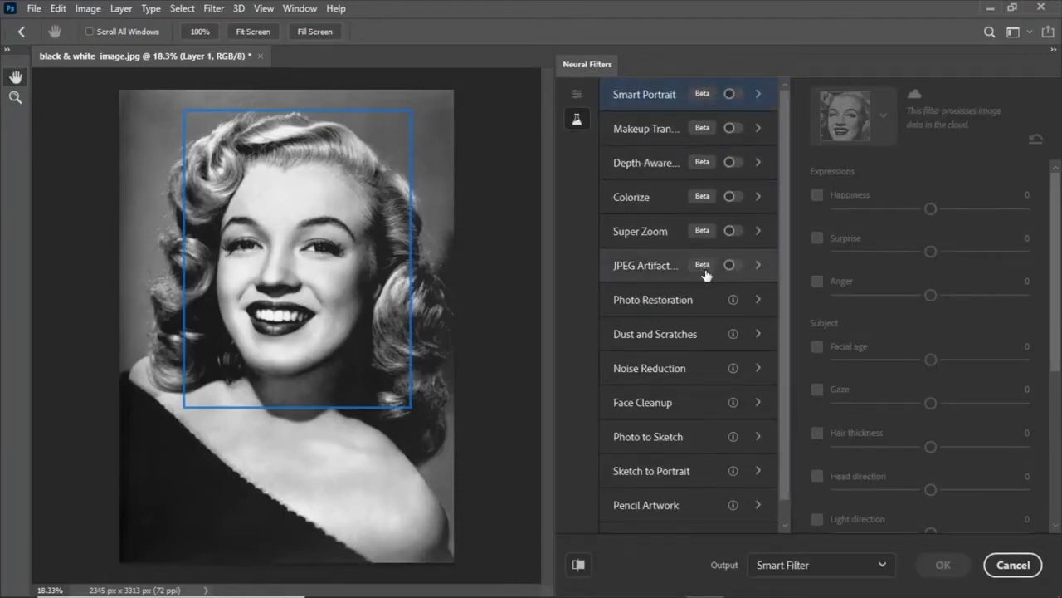
scroll(688, 404, "down", 1)
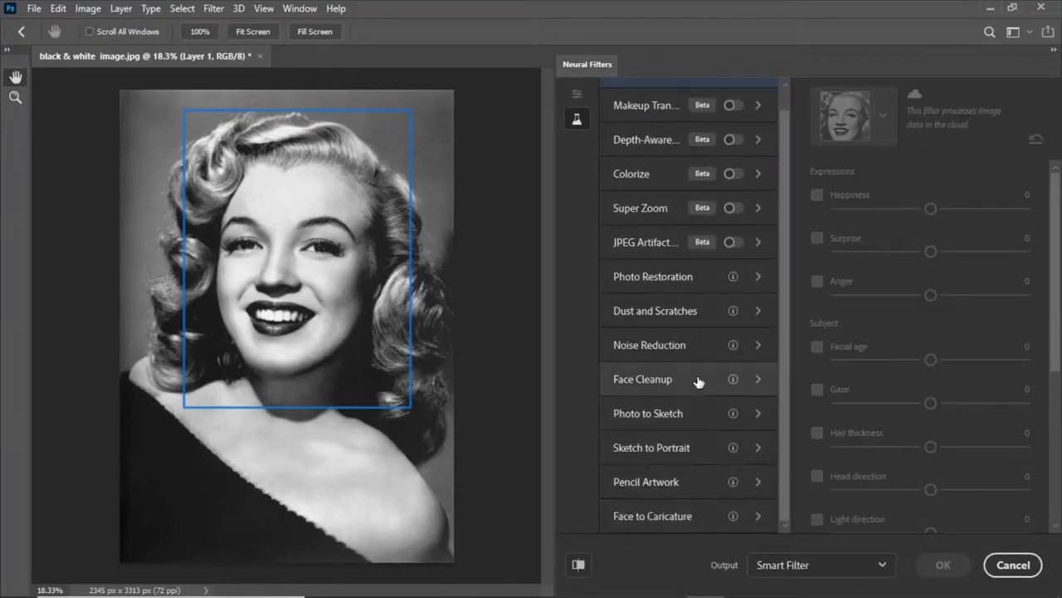
scroll(701, 349, "up", 1)
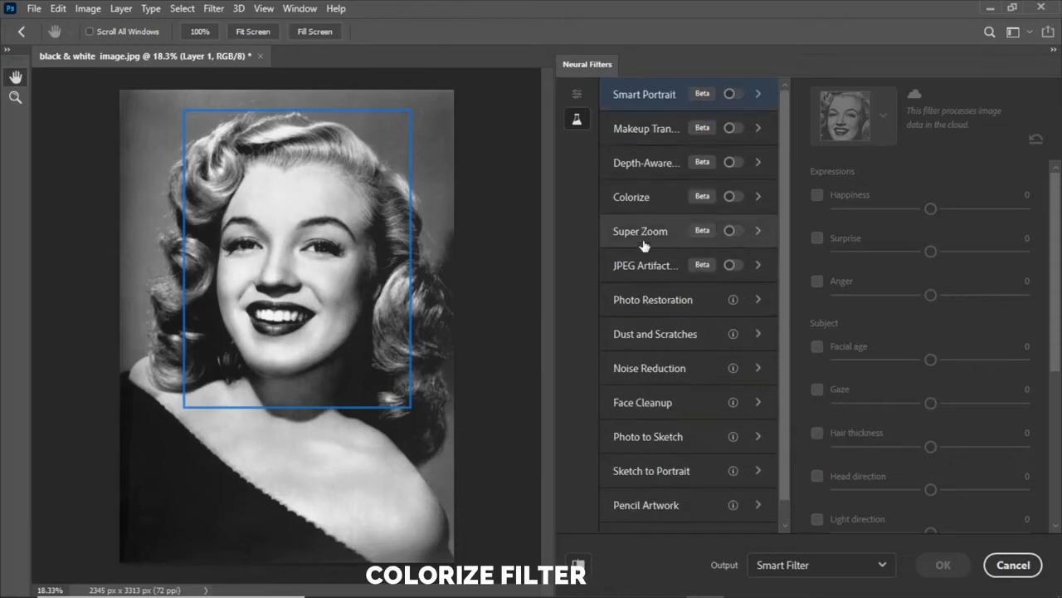
left_click(730, 197)
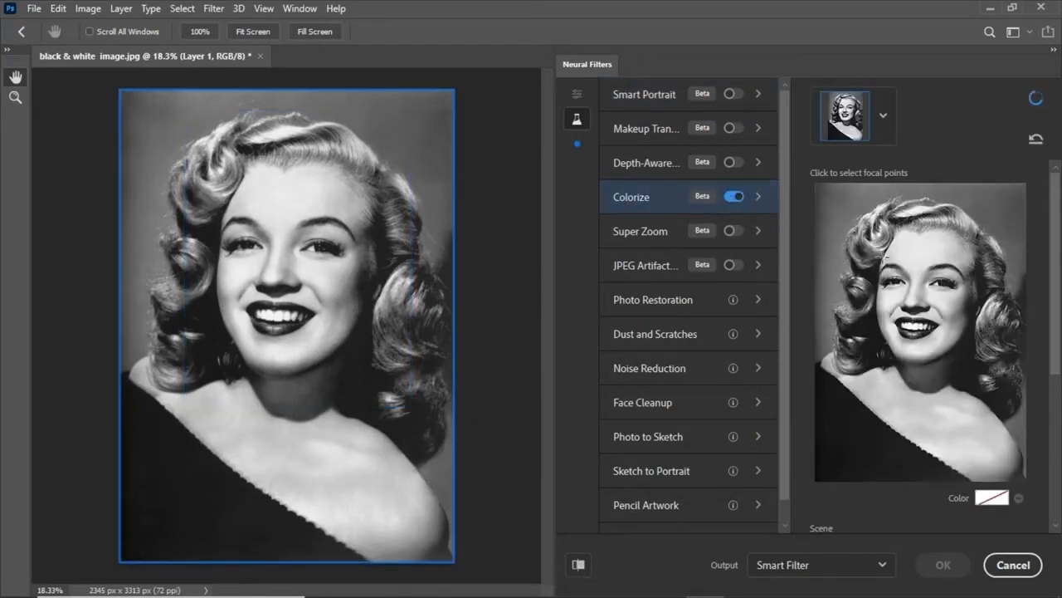
Shift the Colorize balance toward red, slightly toward blue and toward Focus color, and apply it as a Smart Filter.
scroll(869, 283, "down", 3)
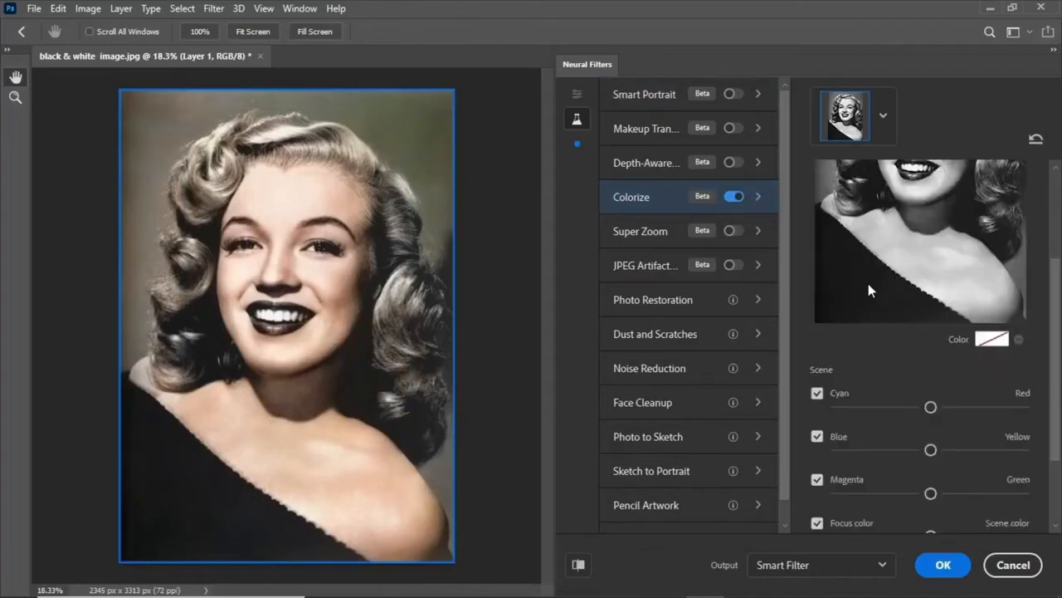
left_click_drag(935, 295, 904, 299)
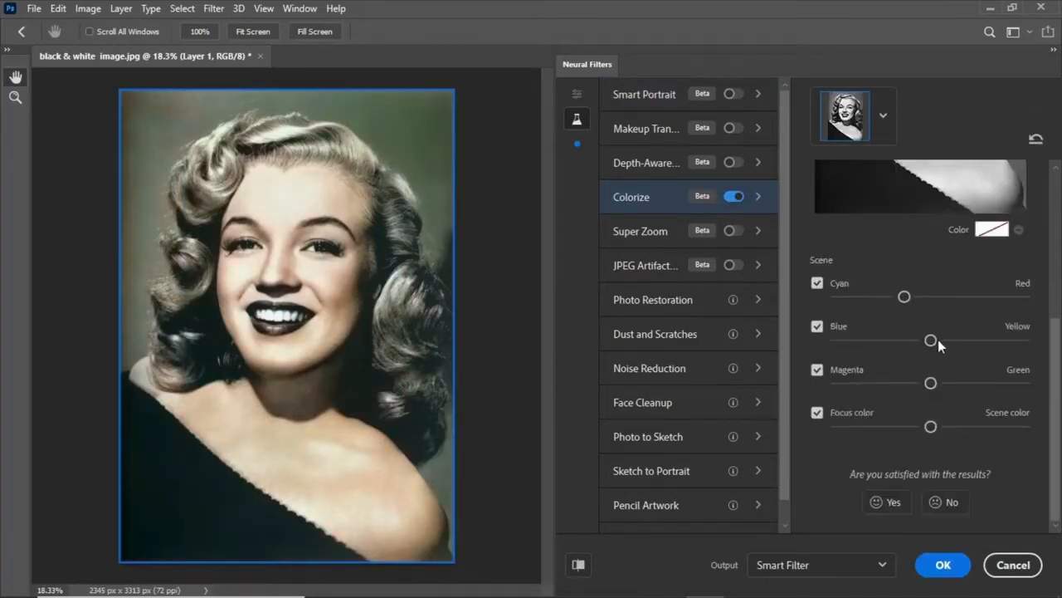
left_click_drag(930, 342, 925, 342)
left_click_drag(905, 296, 950, 296)
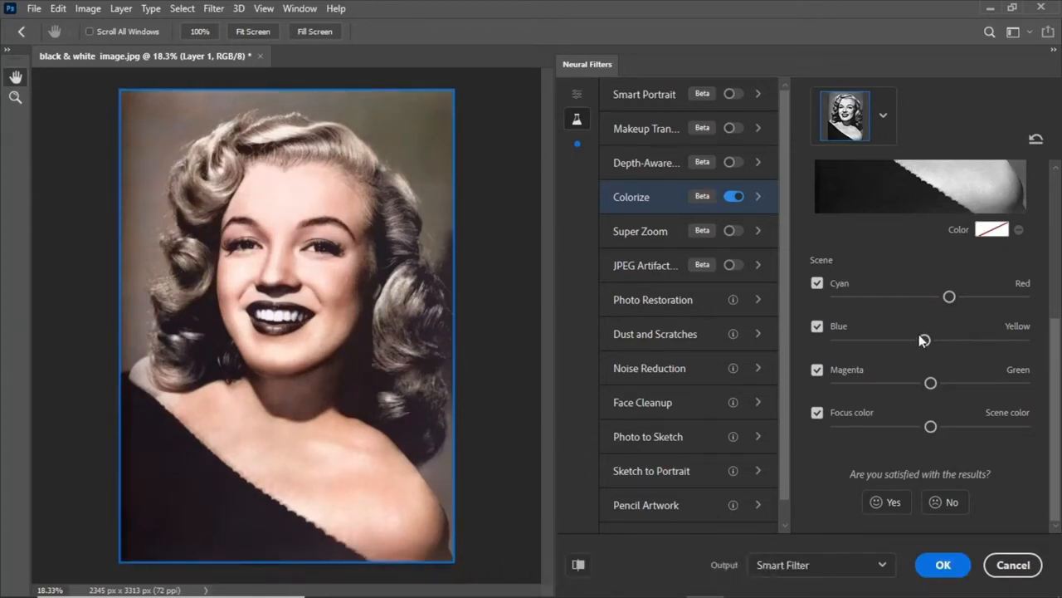
left_click_drag(930, 426, 894, 426)
left_click(943, 564)
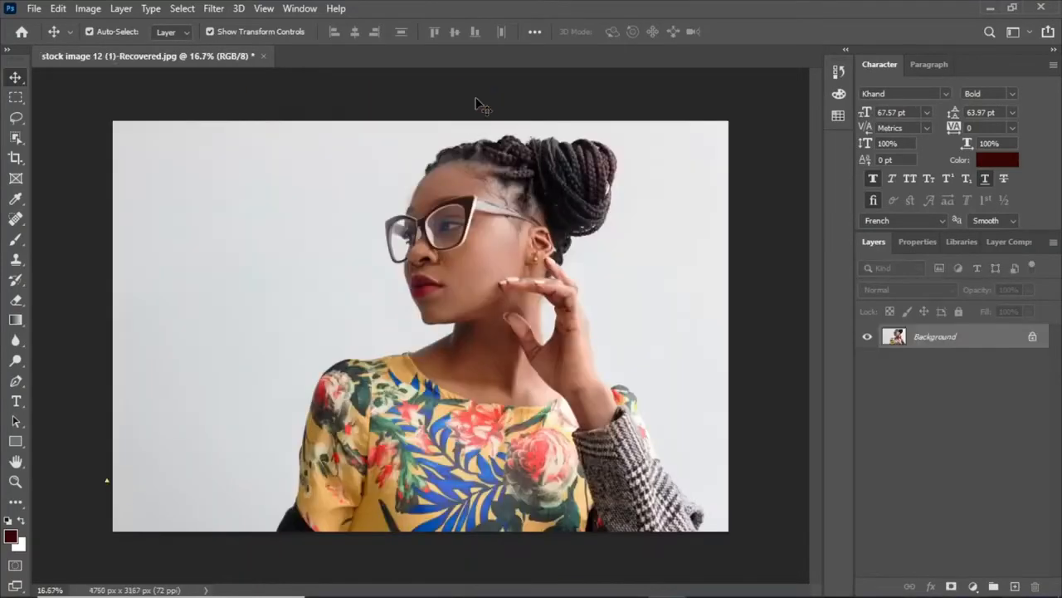
Convert the Background layer of the portrait of the woman with glasses to a Smart Object.
left_click(977, 337)
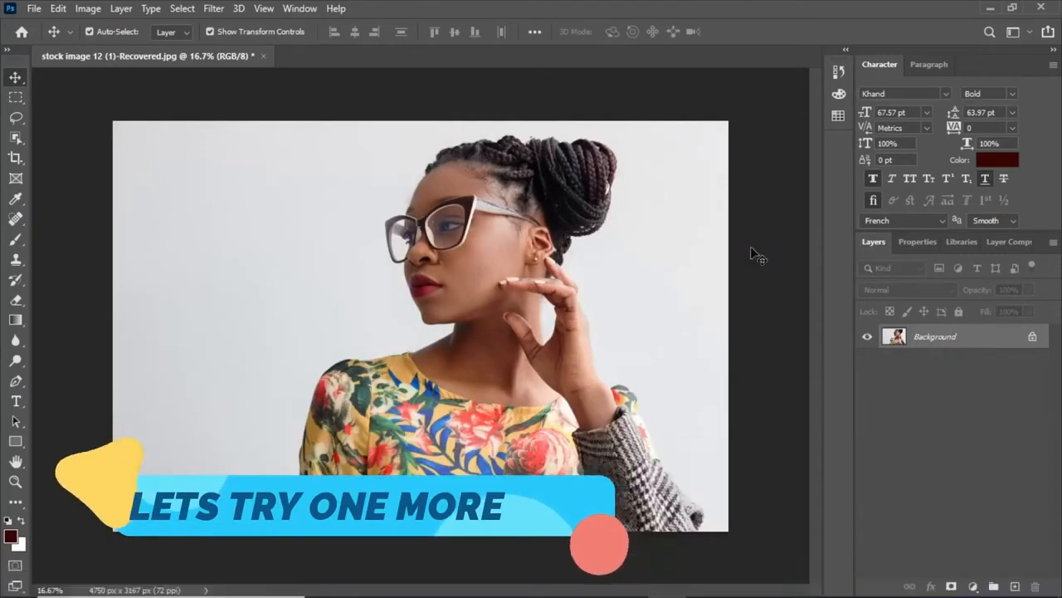
right_click(968, 340)
left_click(968, 438)
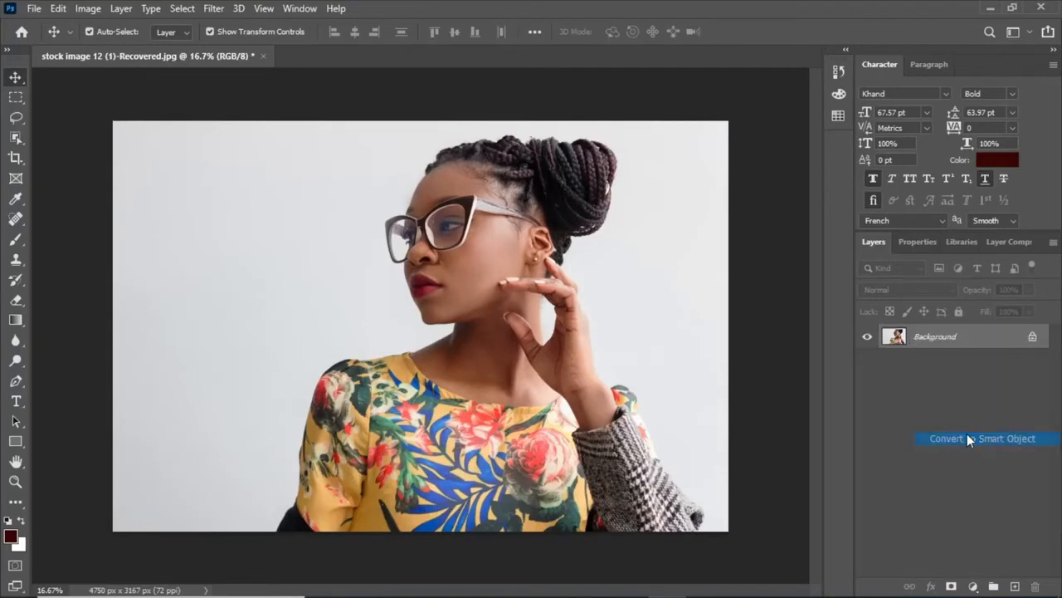
Open Neural Filters for the portrait with glasses and enable the Style Transfer filter.
left_click(213, 10)
left_click(222, 72)
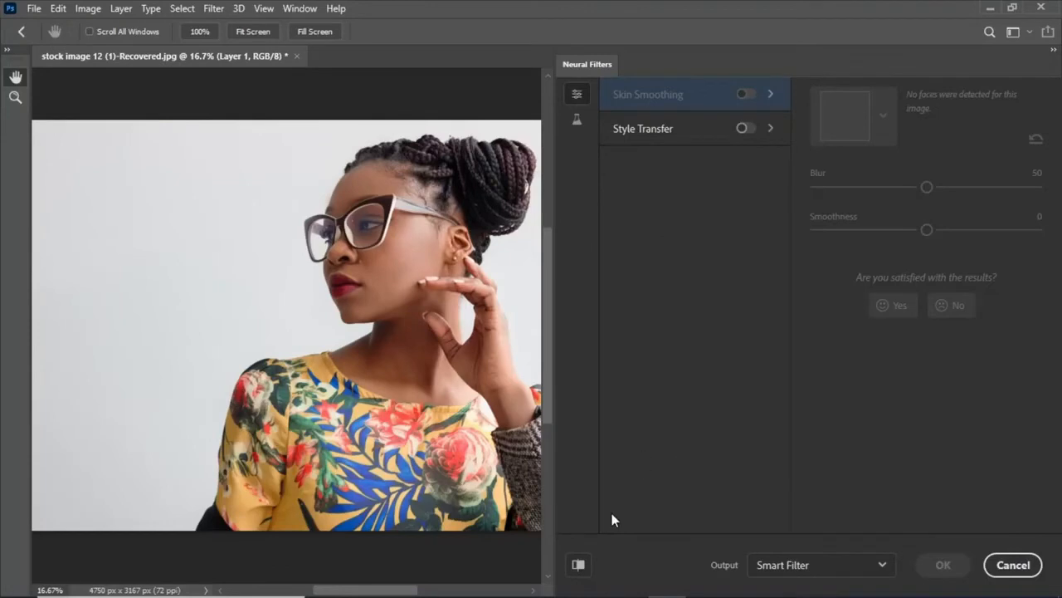
left_click(577, 563)
left_click(694, 136)
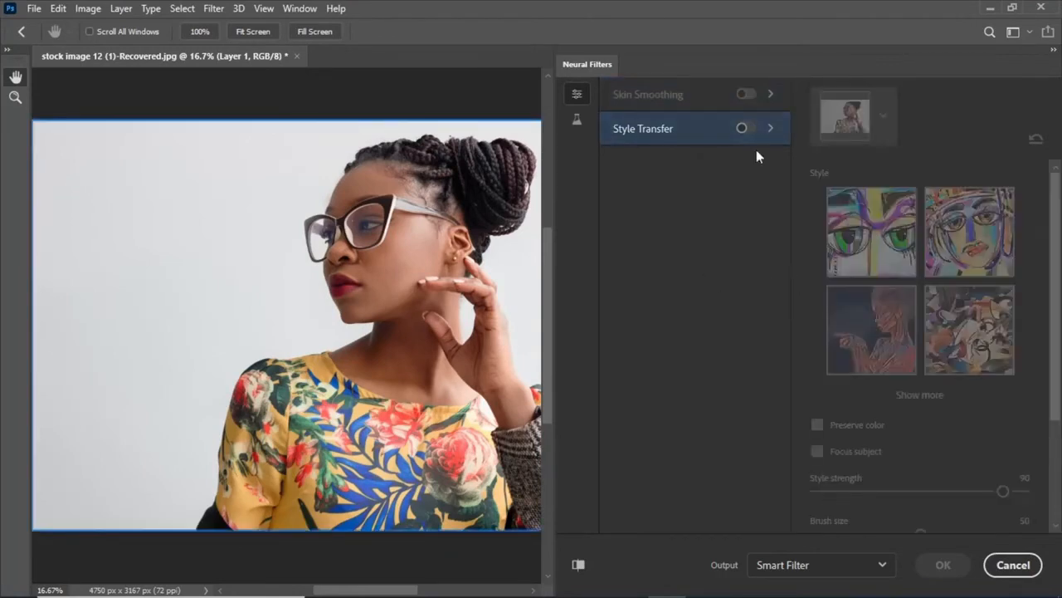
left_click(739, 130)
left_click(743, 129)
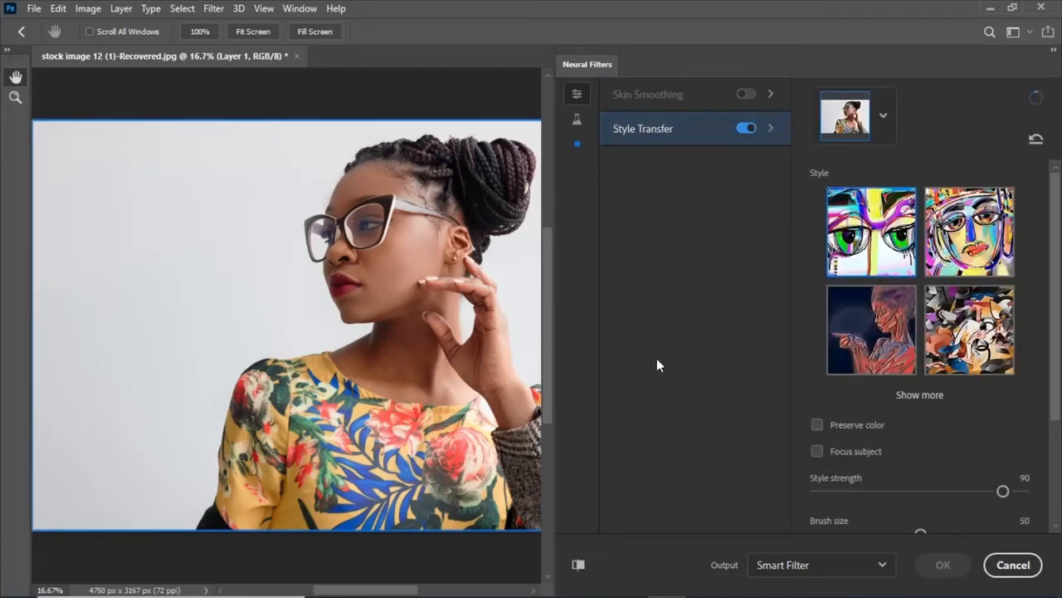
Expand the Style Transfer presets and examine the available styles and the strength, brush size and background blur options.
left_click(913, 397)
scroll(809, 332, "down", 5)
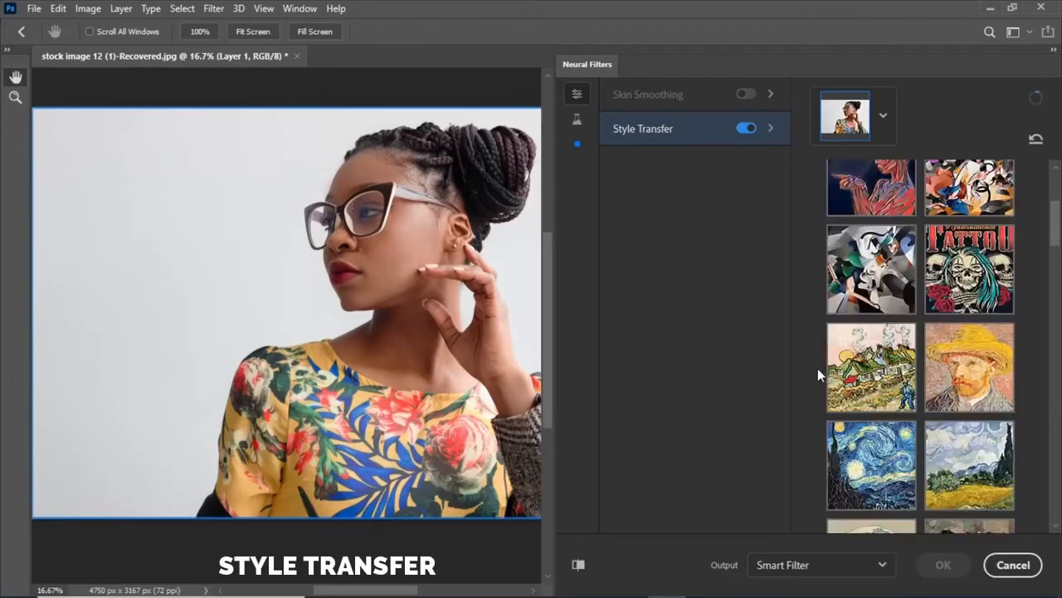
scroll(818, 374, "down", 6)
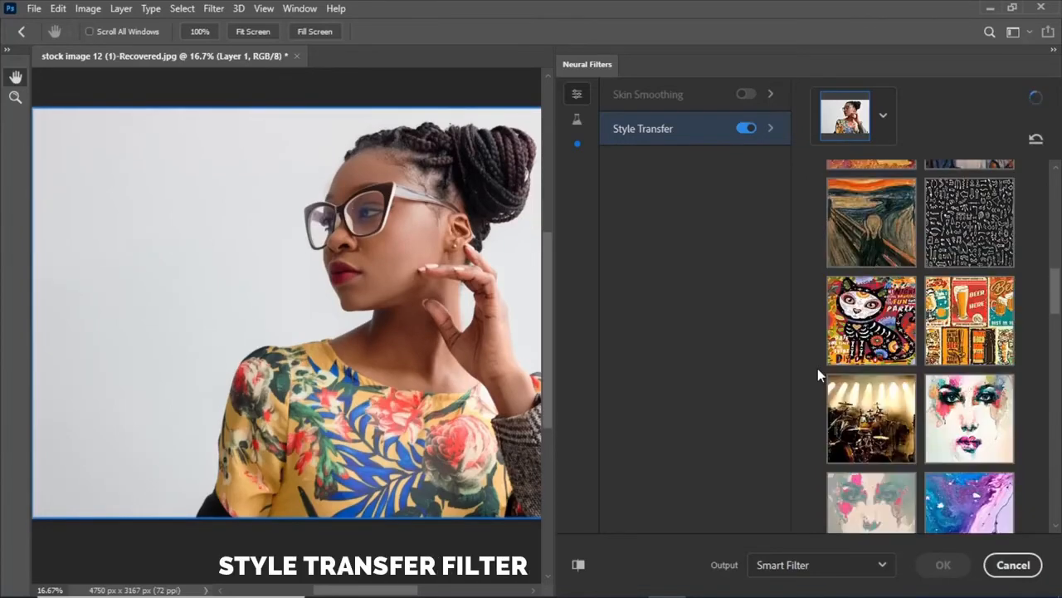
scroll(817, 374, "down", 2)
scroll(817, 375, "down", 3)
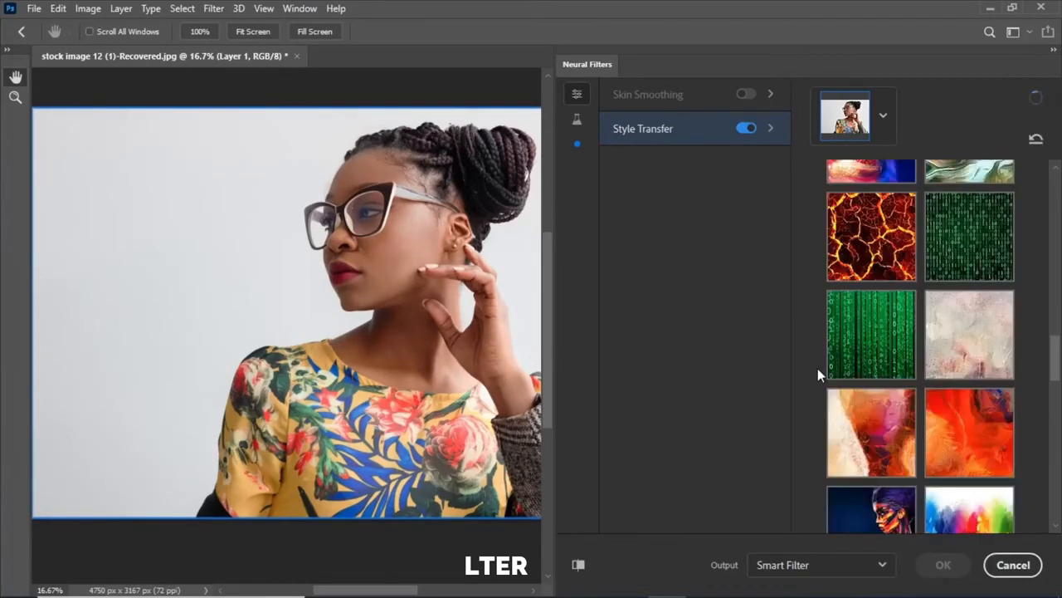
scroll(817, 375, "down", 2)
scroll(818, 374, "down", 4)
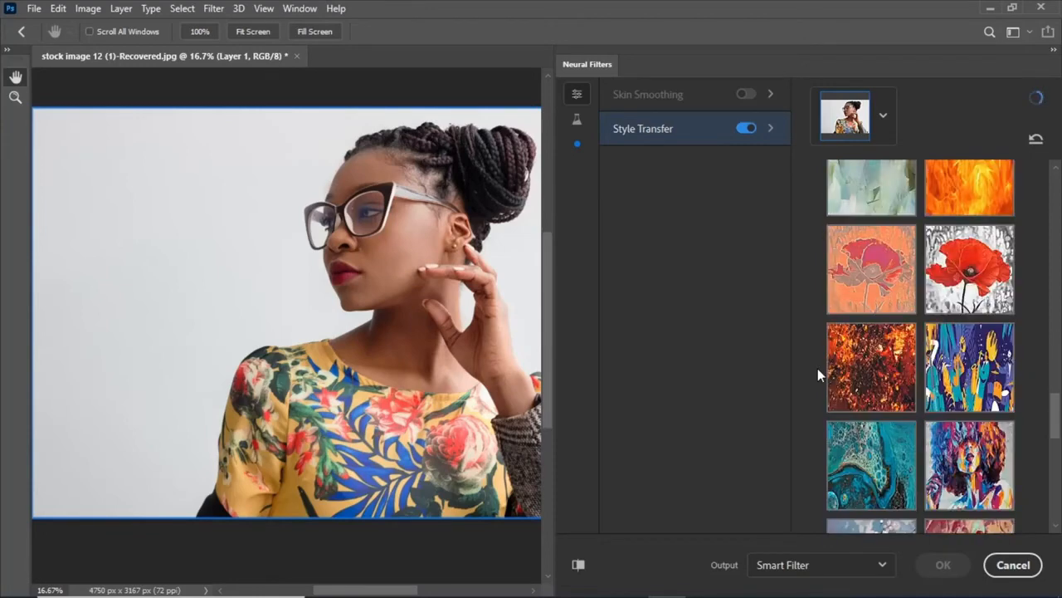
scroll(817, 375, "down", 3)
scroll(818, 376, "down", 4)
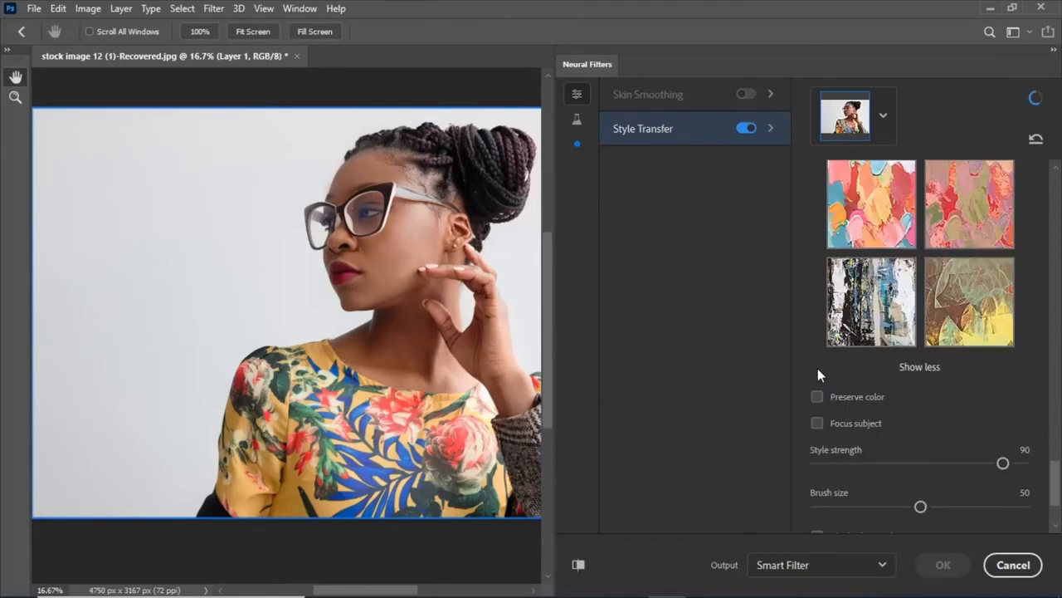
scroll(818, 374, "down", 3)
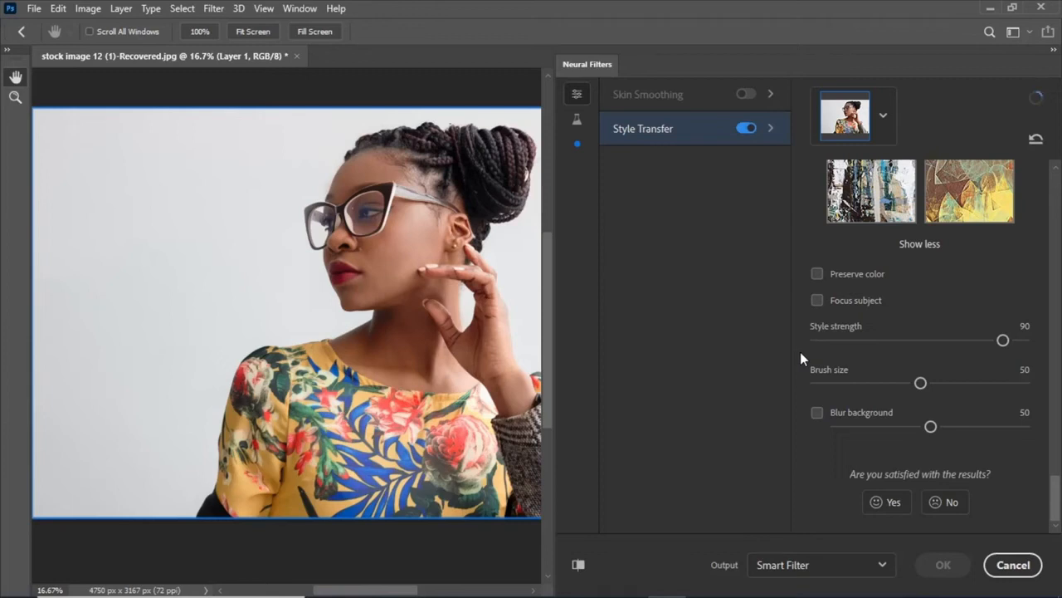
Choose the style preset with the watercolor-splashed woman's face on a white background for the portrait with glasses.
scroll(822, 249, "up", 2)
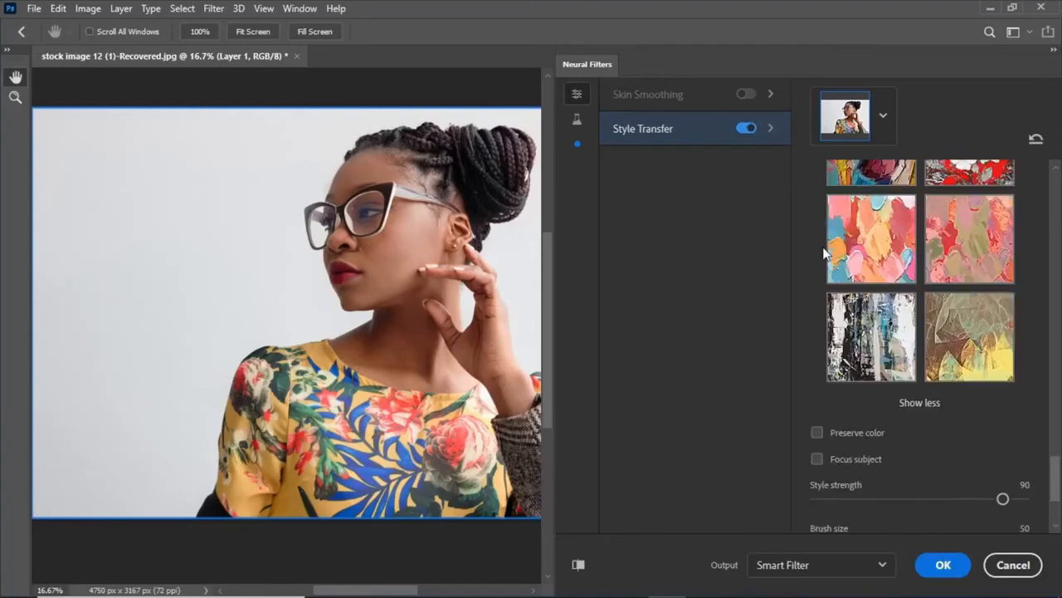
scroll(809, 287, "up", 6)
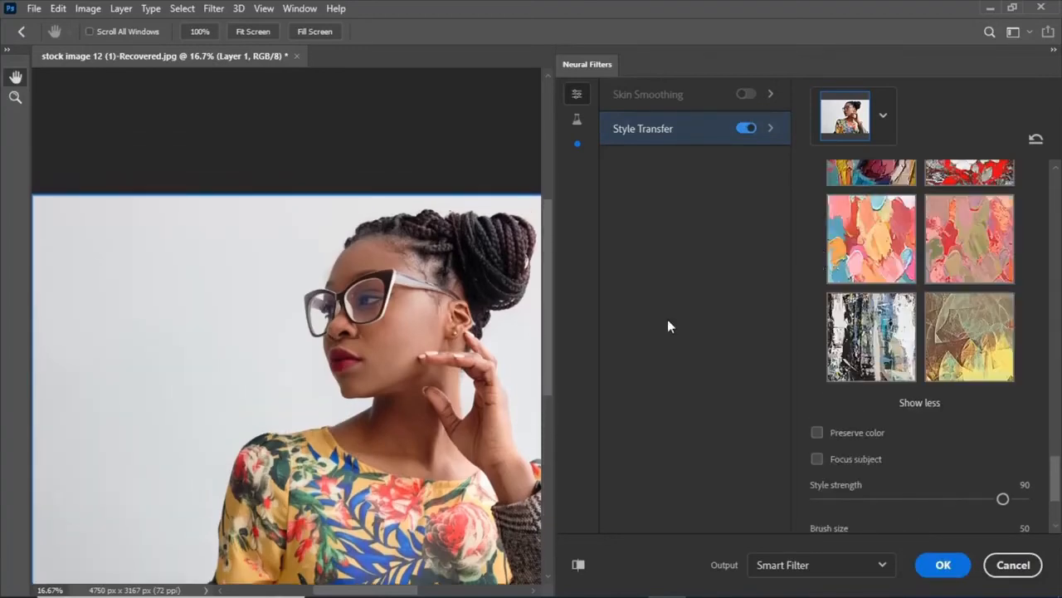
scroll(524, 361, "down", 5)
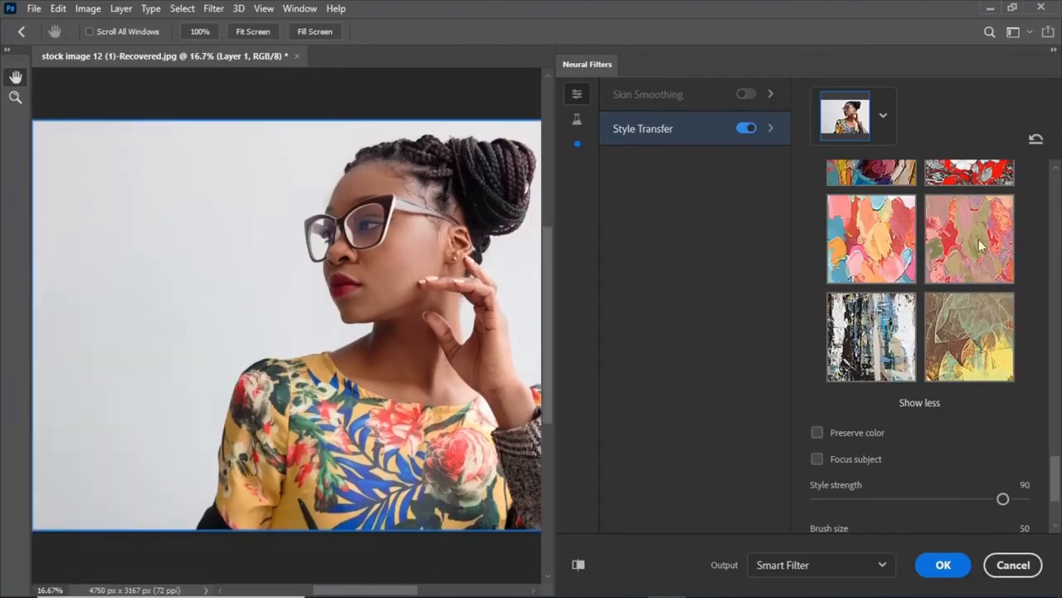
left_click_drag(1059, 481, 1046, 375)
left_click_drag(1043, 357, 1033, 301)
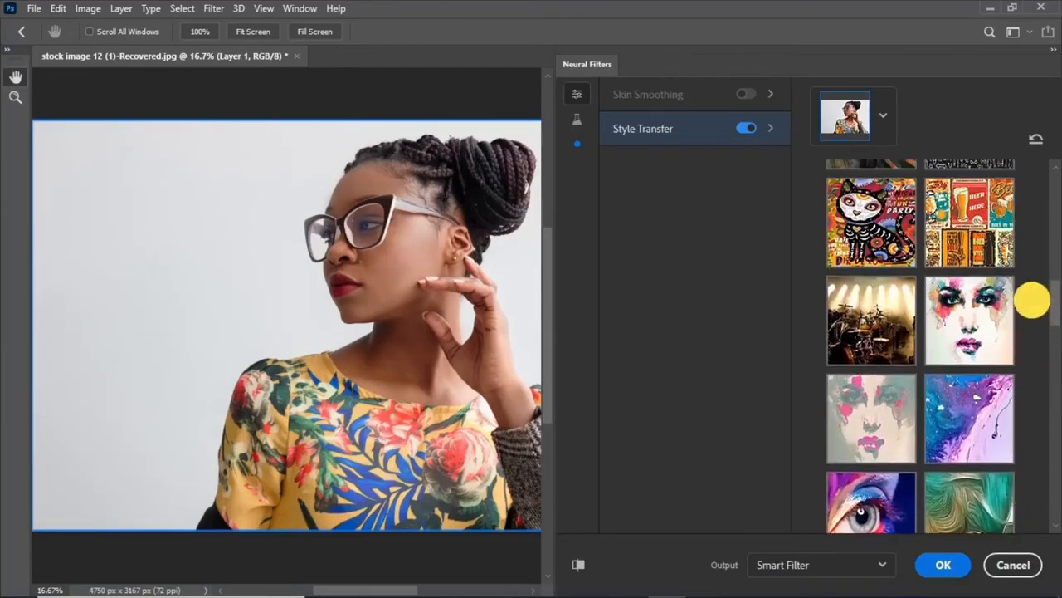
left_click(1006, 309)
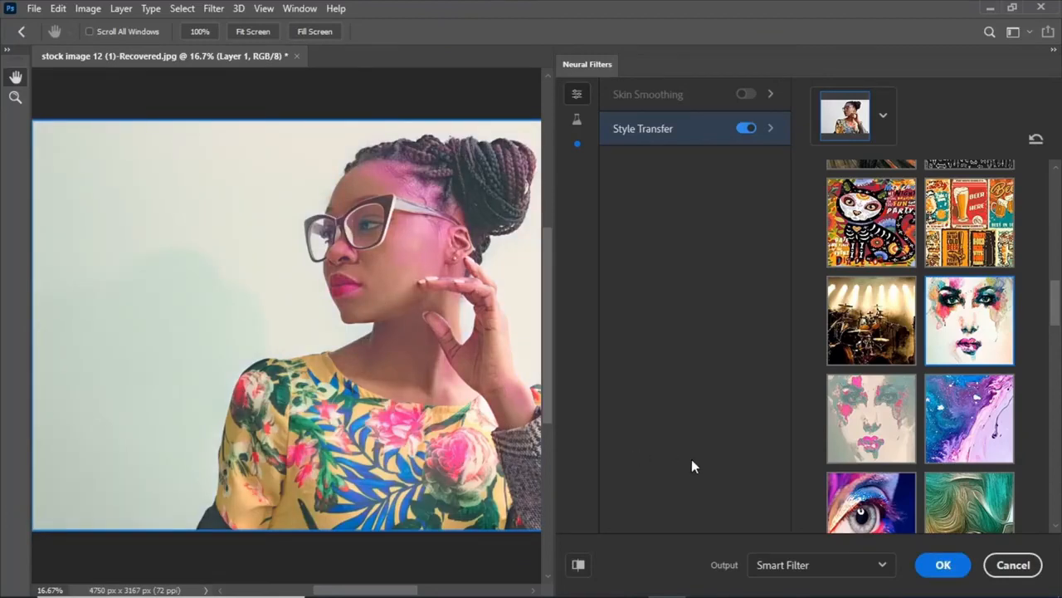
Apply the selected Style Transfer to the portrait with the output set to Smart Filter.
scroll(811, 419, "up", 1)
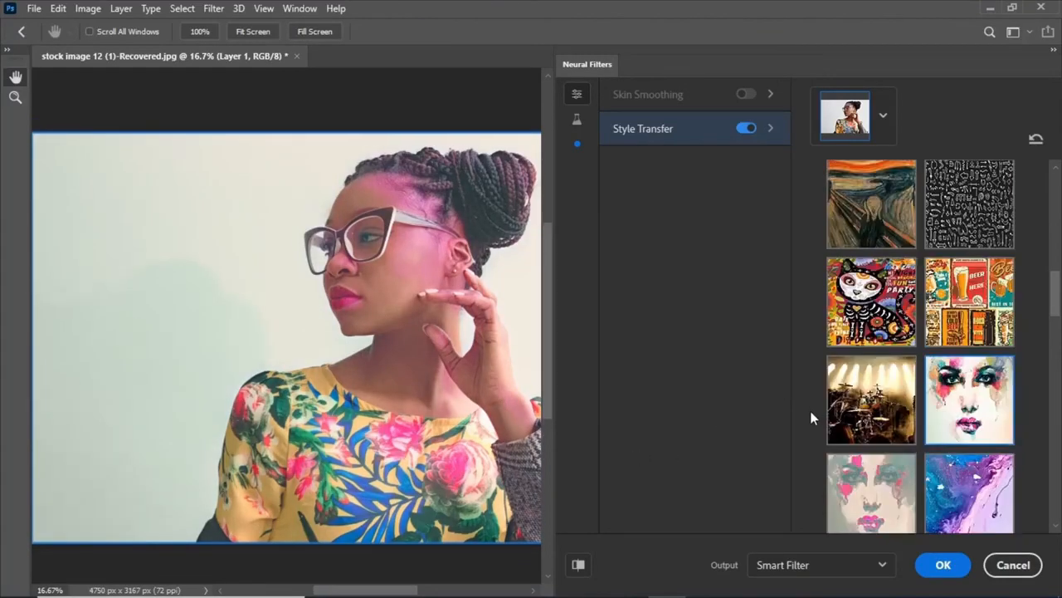
left_click_drag(1051, 299, 1041, 199)
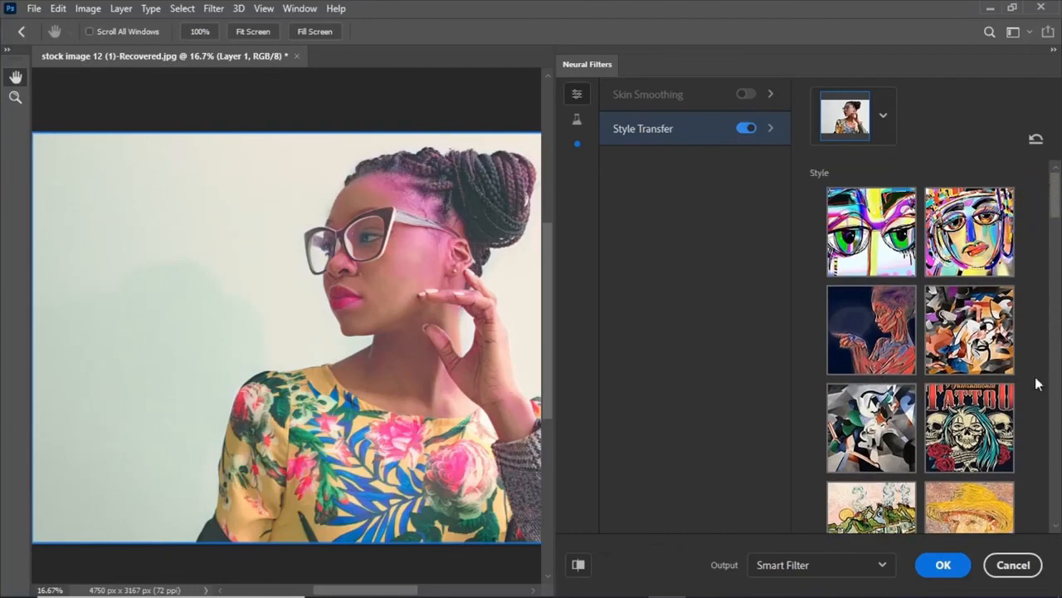
left_click(929, 565)
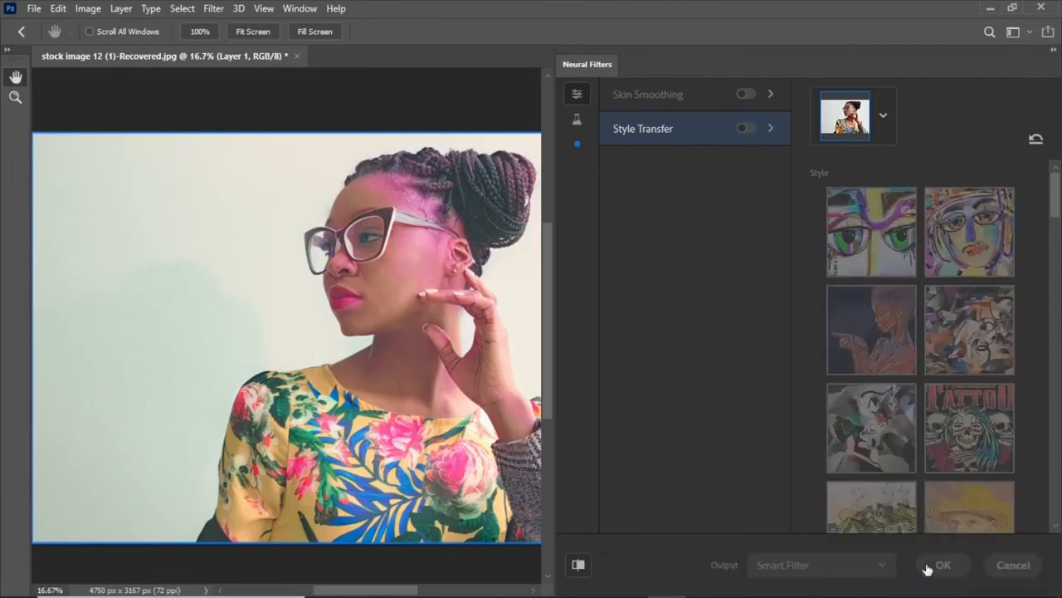